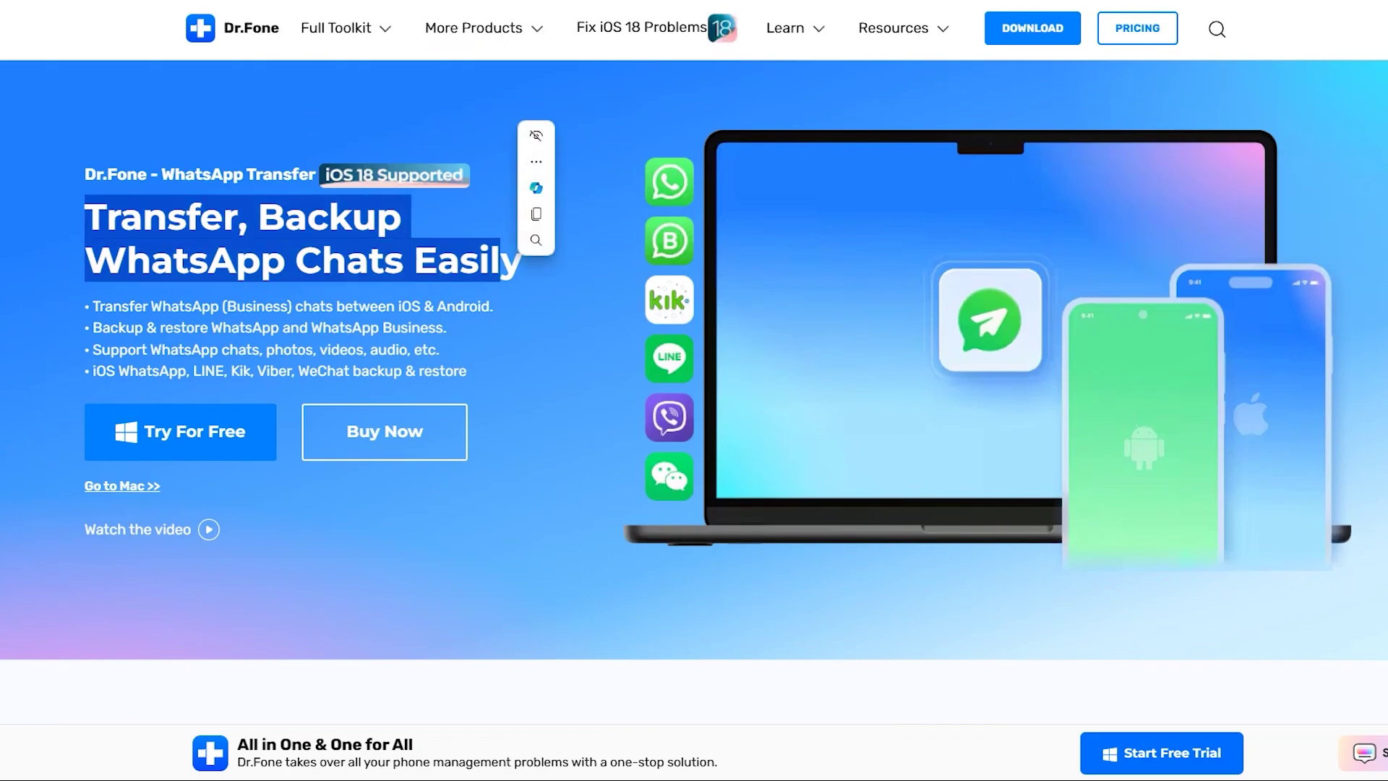
{"action": "left_click_drag", "start_coordinate": [92, 306], "coordinate": [435, 306]}
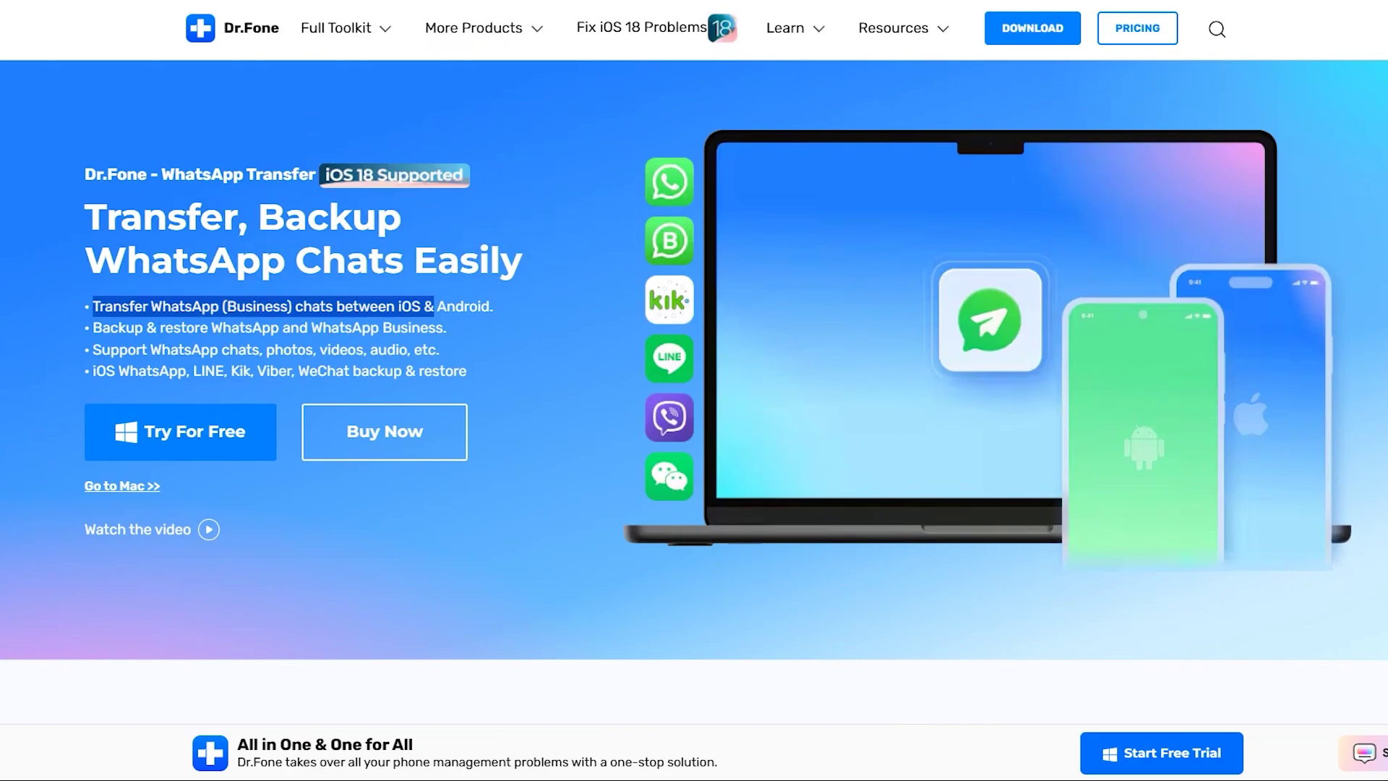
{"action": "left_click", "coordinate": [495, 305]}
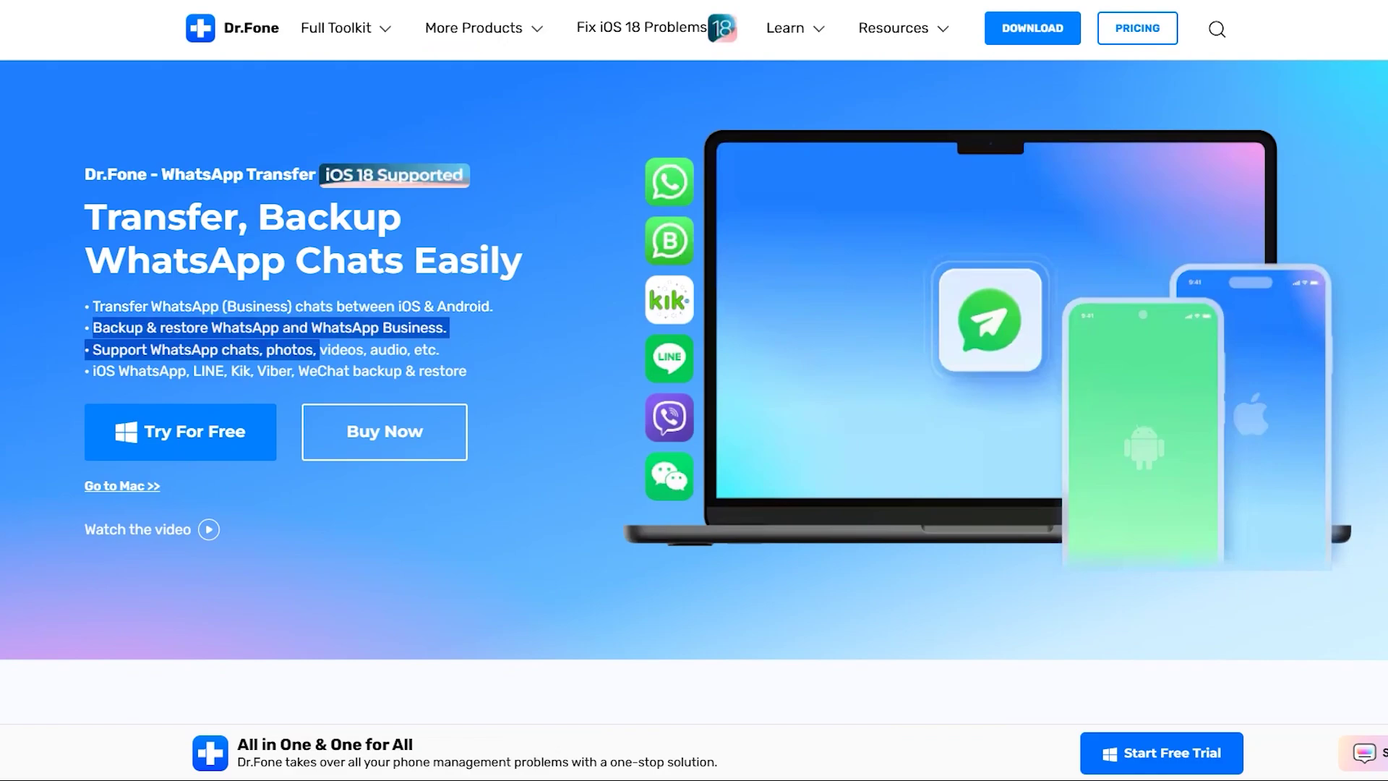
{"action": "left_click_drag", "start_coordinate": [93, 327], "coordinate": [446, 329]}
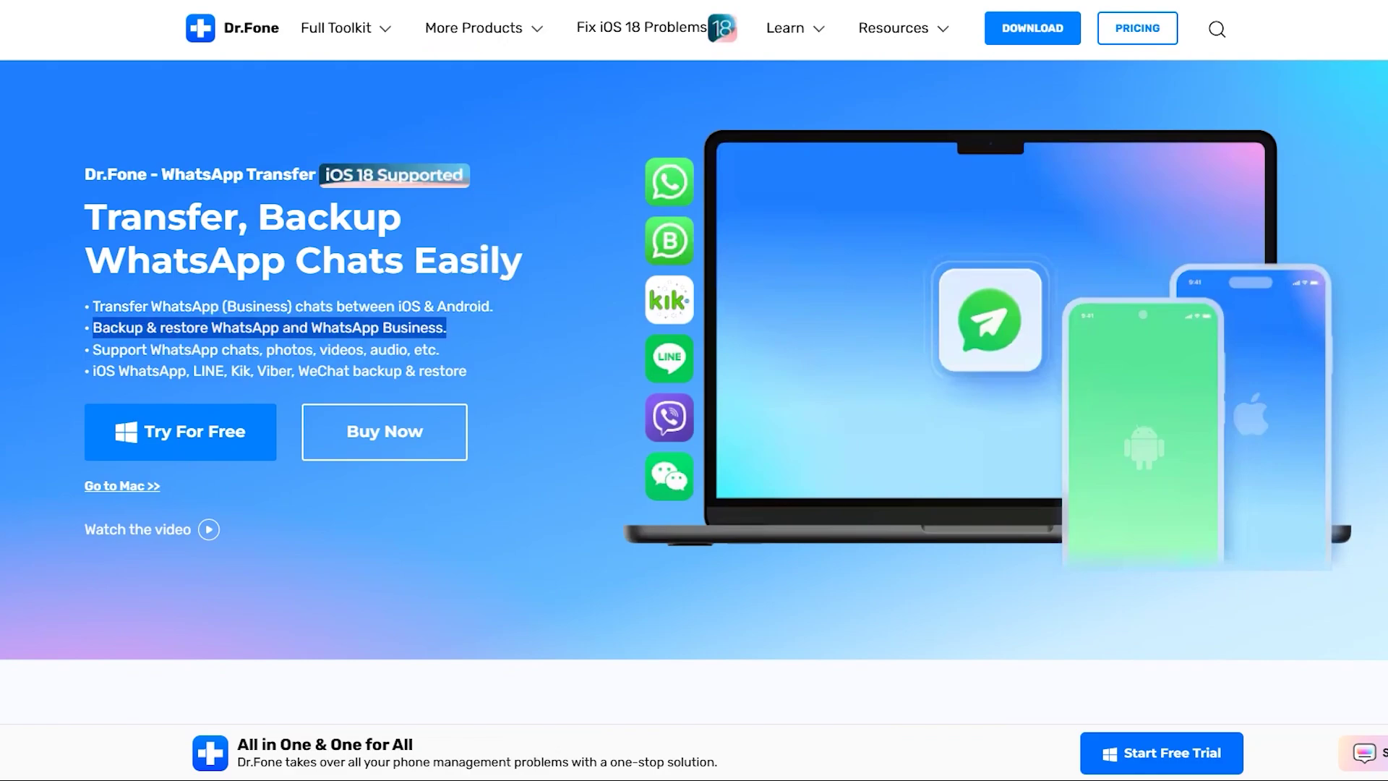
{"action": "left_click_drag", "start_coordinate": [93, 349], "coordinate": [439, 350]}
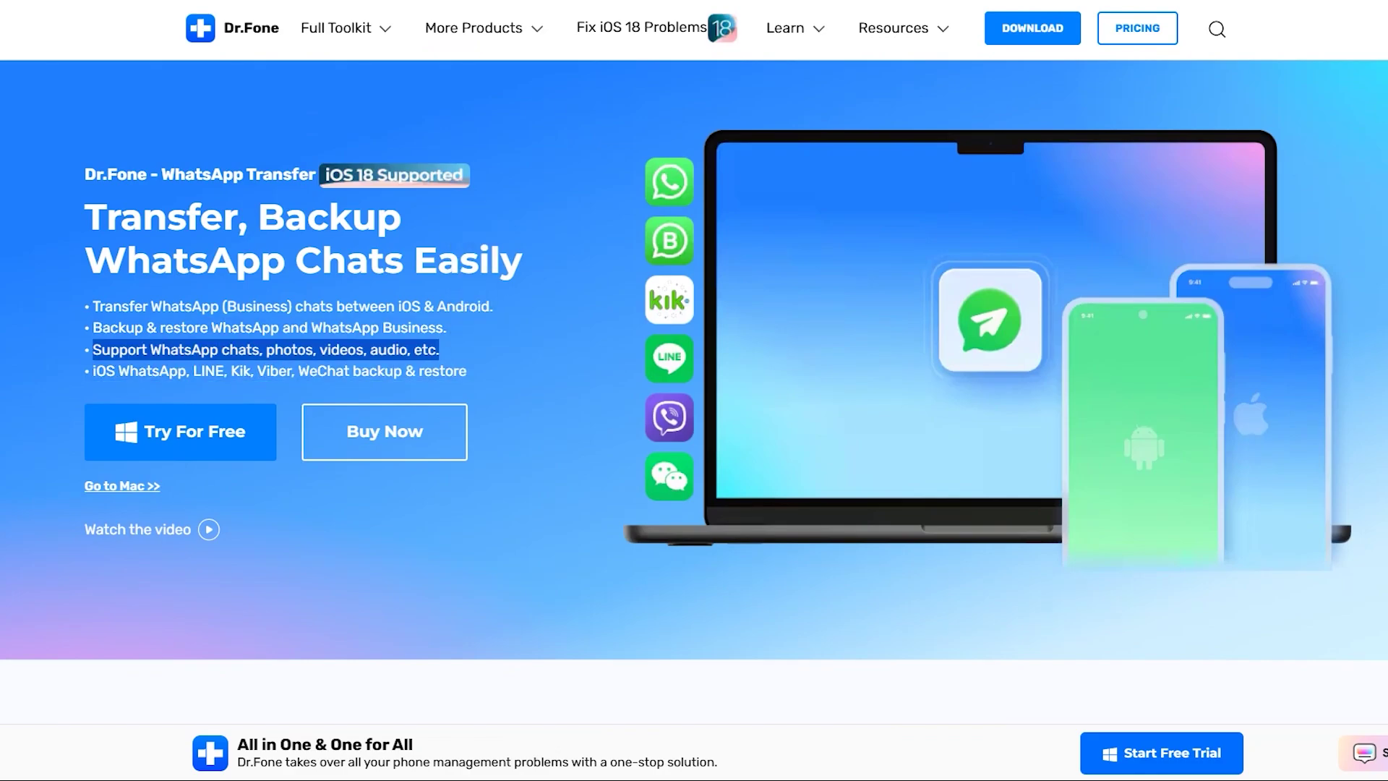
{"action": "left_click_drag", "start_coordinate": [93, 371], "coordinate": [432, 370]}
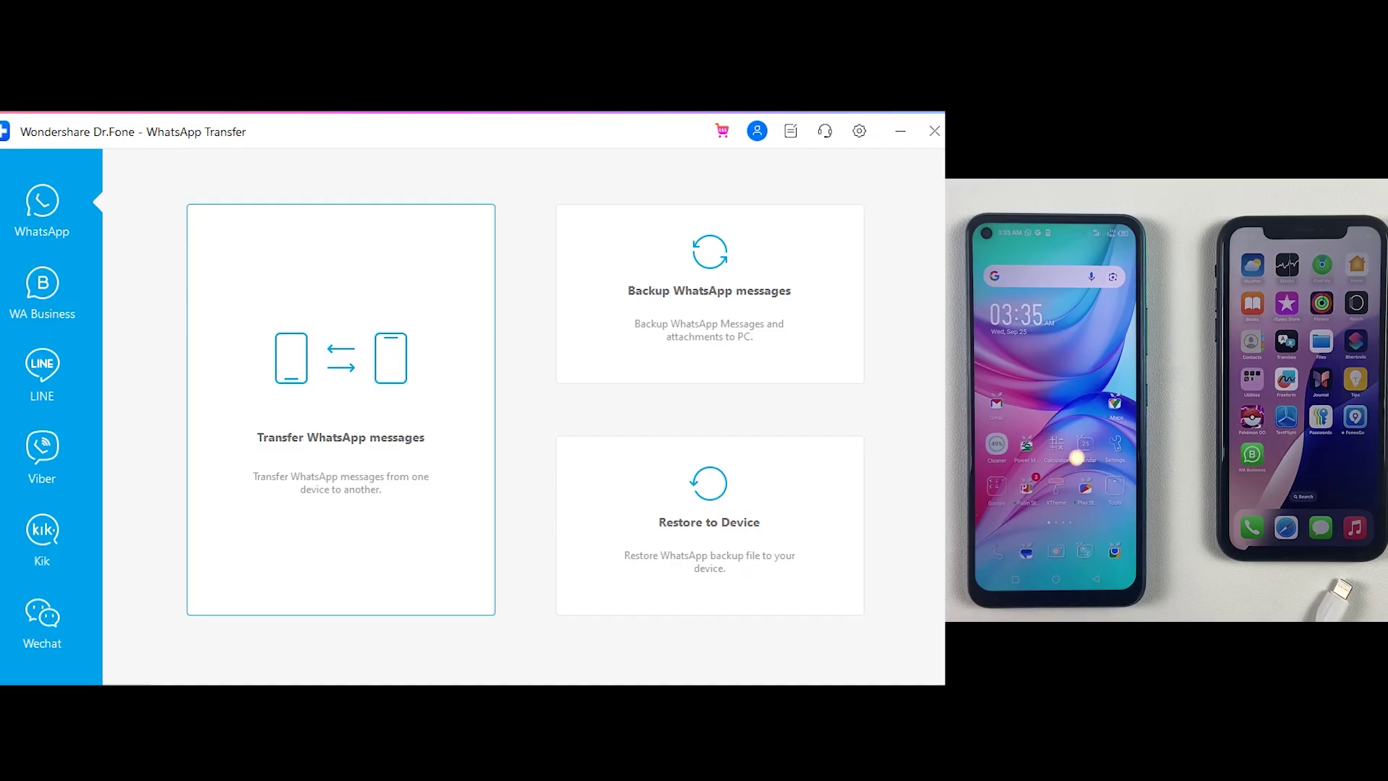
Start a WhatsApp Business transfer from the Infinix HOT 10 to the iPhone XR
{"action": "left_click", "coordinate": [340, 403]}
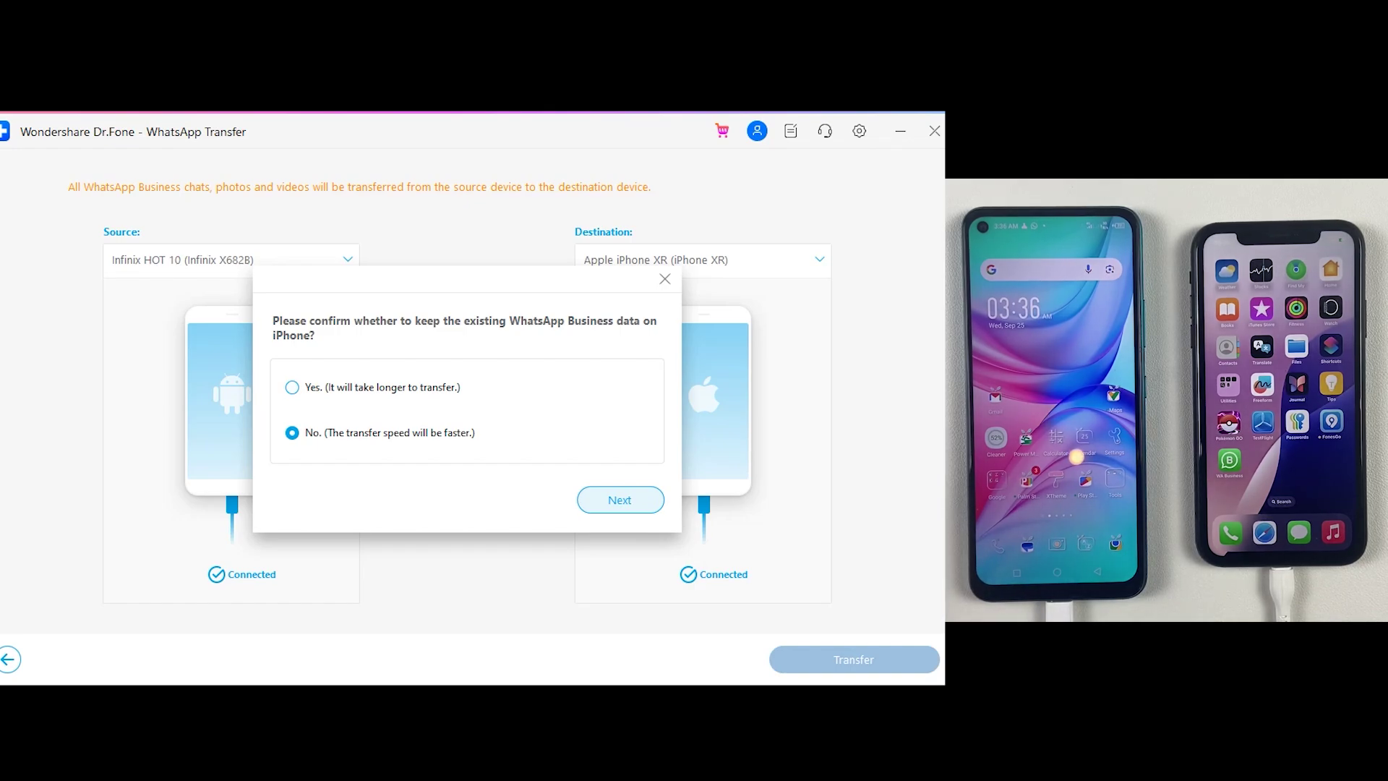
Confirm replacing the iPhone XR's existing WhatsApp Business data to begin the transfer
{"action": "left_click", "coordinate": [619, 499]}
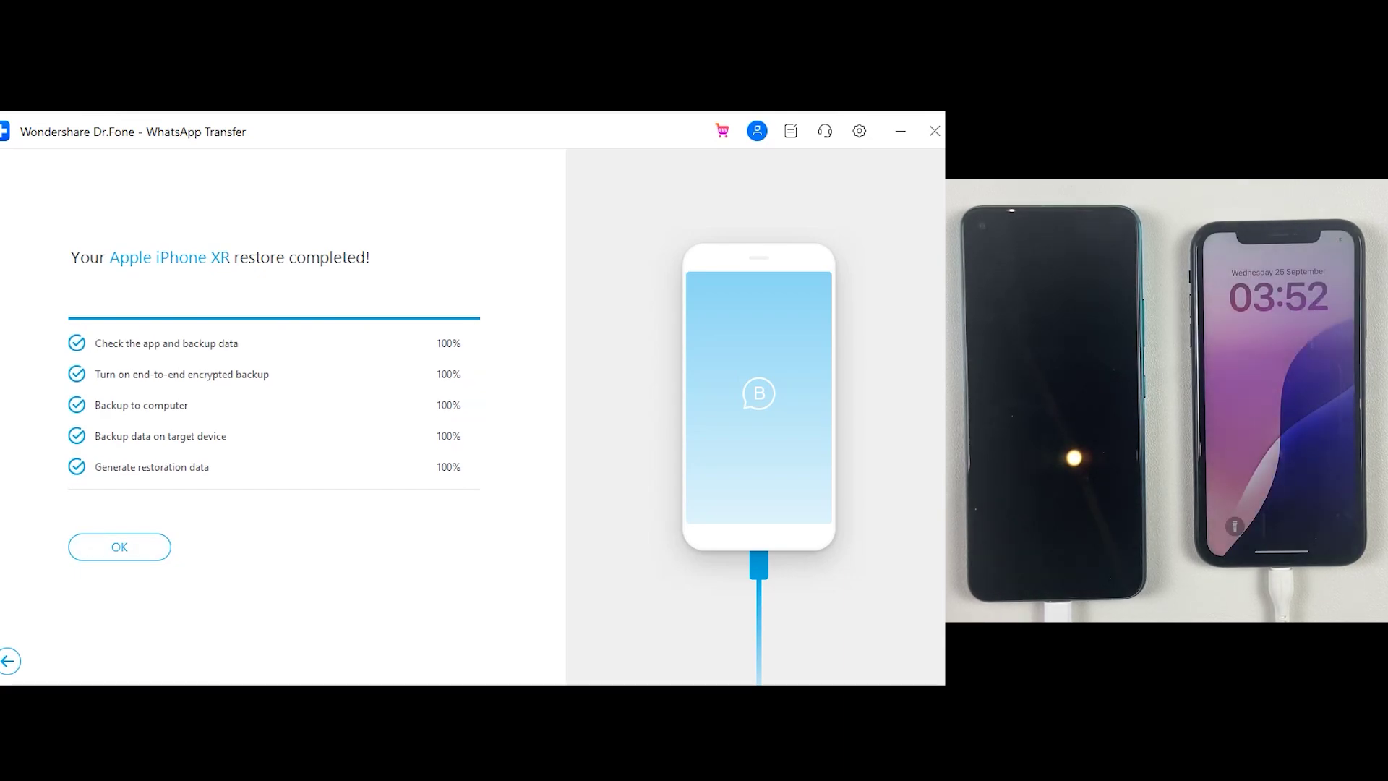
Dismiss the iPhone XR restore-completed summary with OK
{"action": "left_click", "coordinate": [120, 547]}
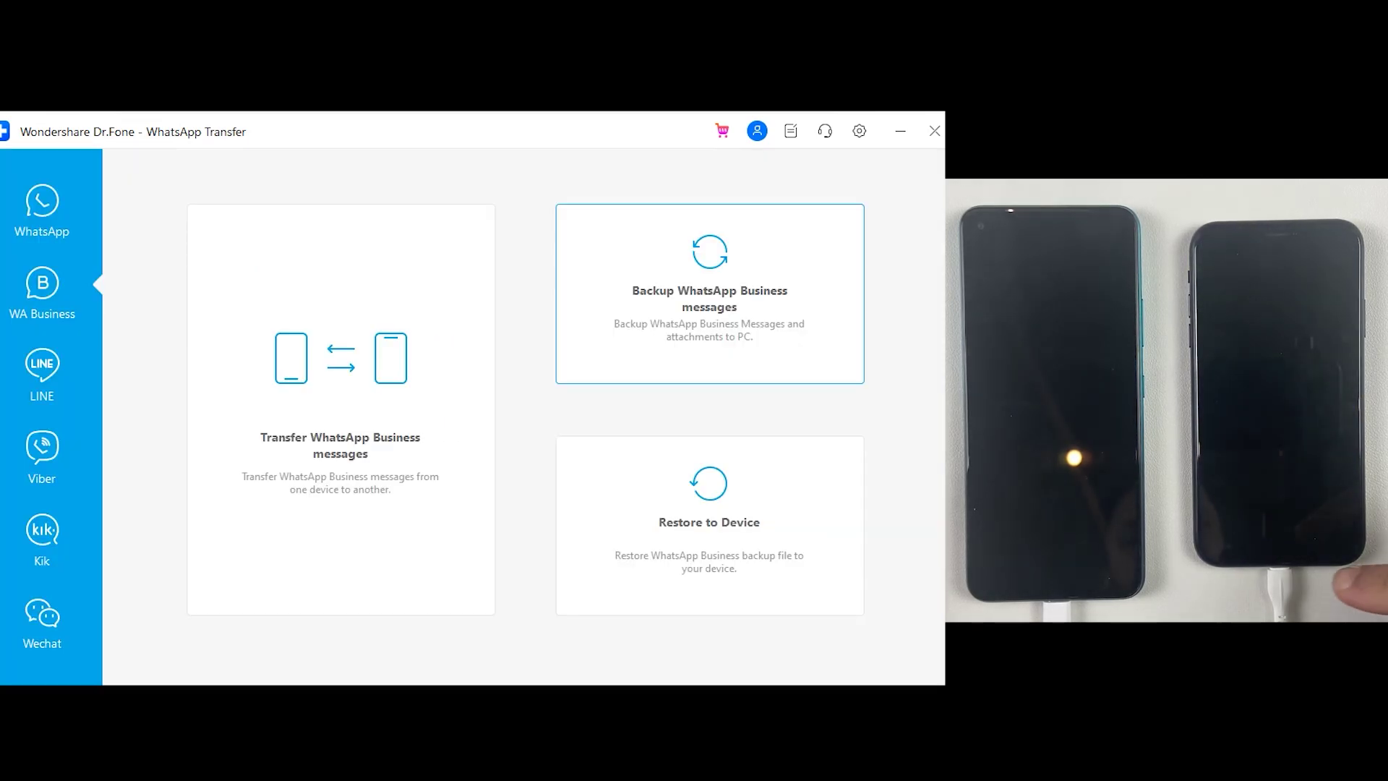